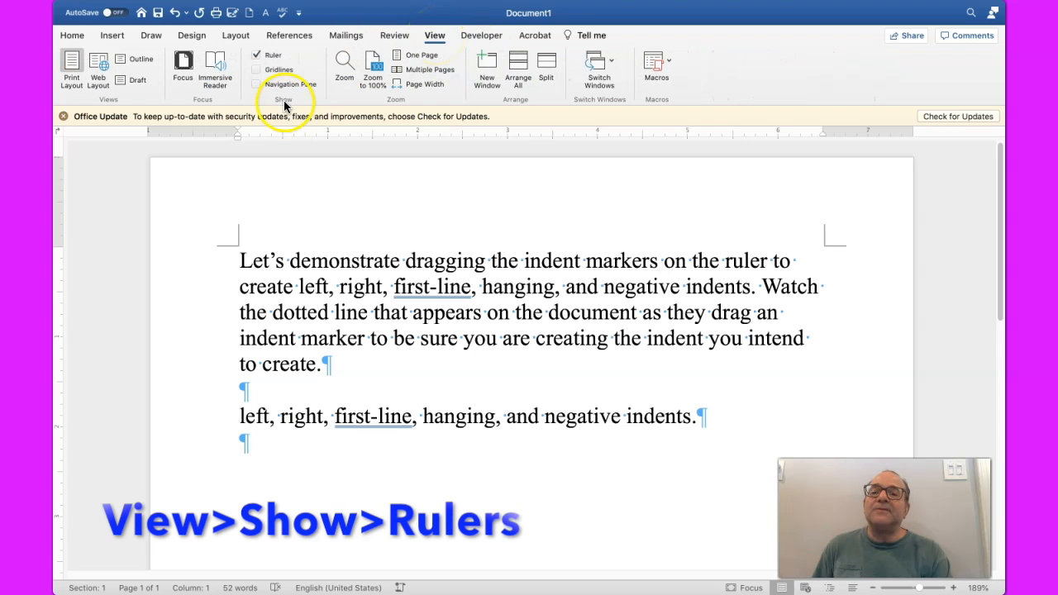
# Step: Hide the ruler and show it again
pyautogui.click(254, 54)
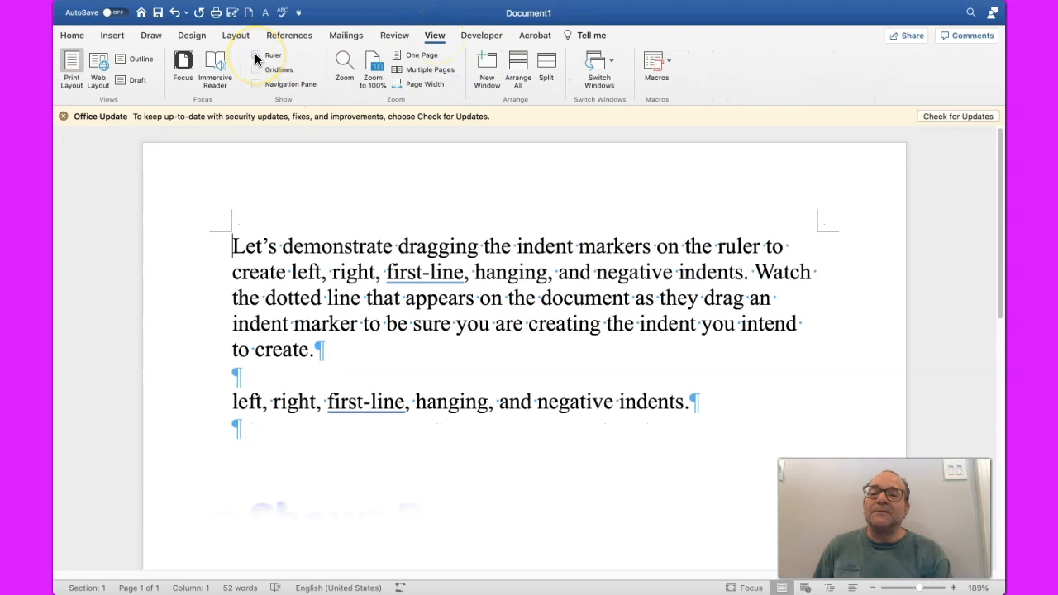
pyautogui.click(254, 54)
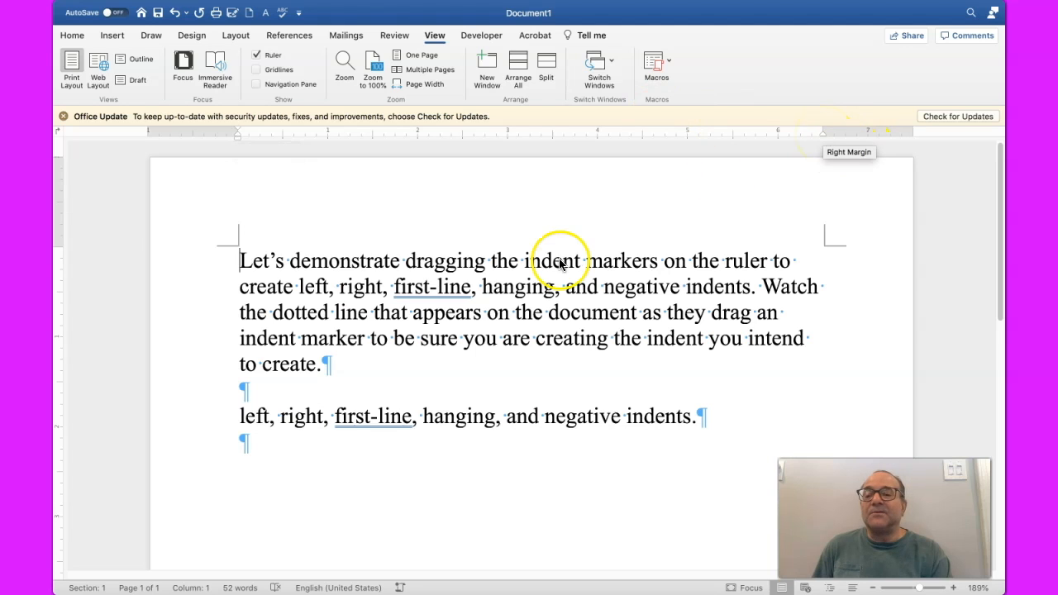
# Step: Select the first paragraph and try out its left and first-line indent markers on the ruler
pyautogui.doubleClick(169, 310)
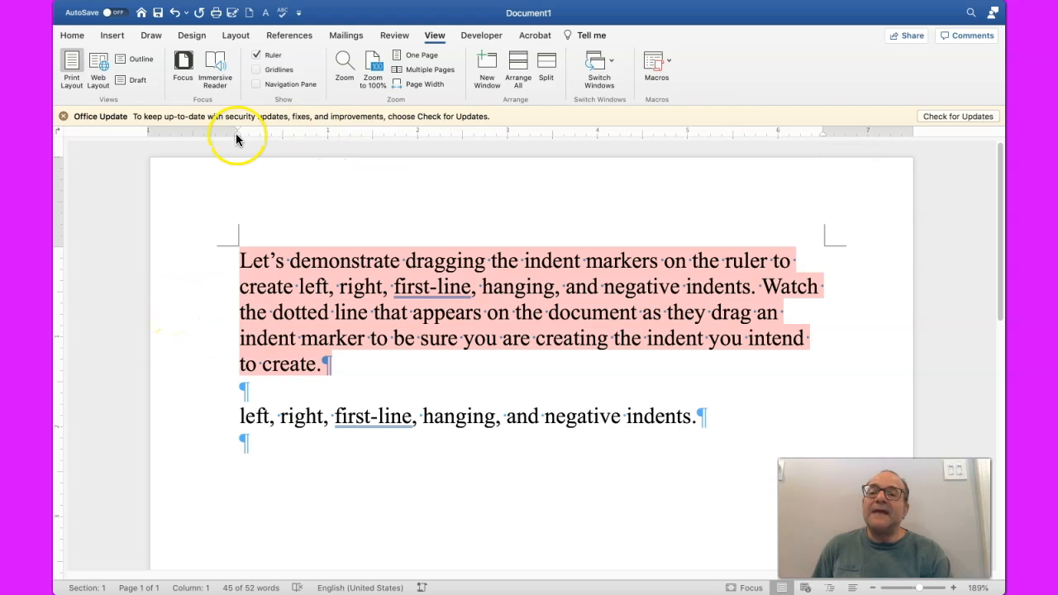
pyautogui.moveTo(237, 136)
pyautogui.mouseDown()
pyautogui.moveTo(414, 145)
pyautogui.moveTo(234, 135)
pyautogui.mouseUp()
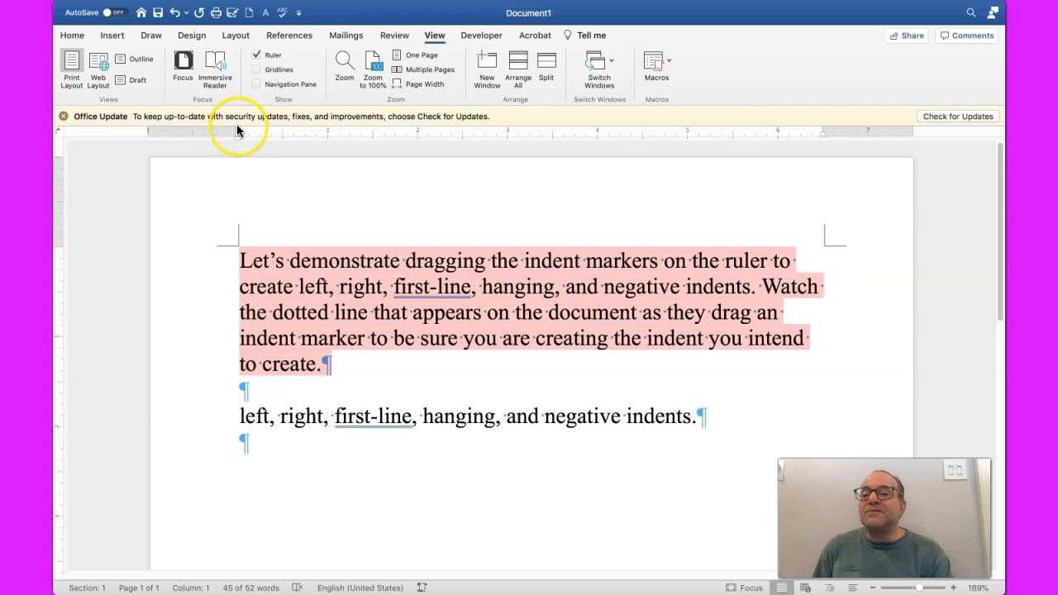
pyautogui.moveTo(237, 128)
pyautogui.mouseDown()
pyautogui.moveTo(277, 137)
pyautogui.moveTo(236, 132)
pyautogui.mouseUp()
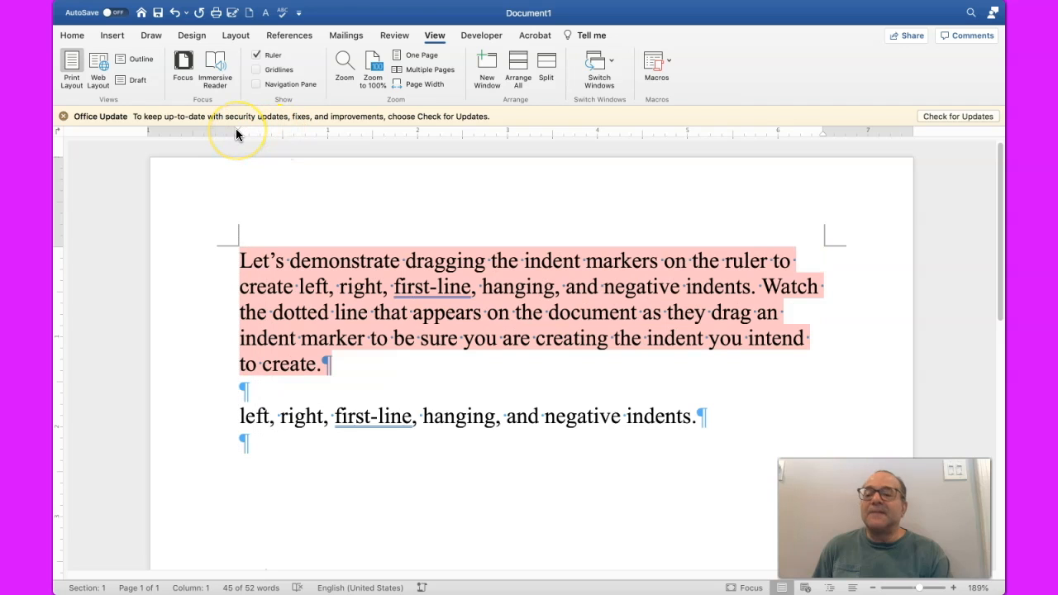
pyautogui.doubleClick(236, 248)
pyautogui.press('Tab')
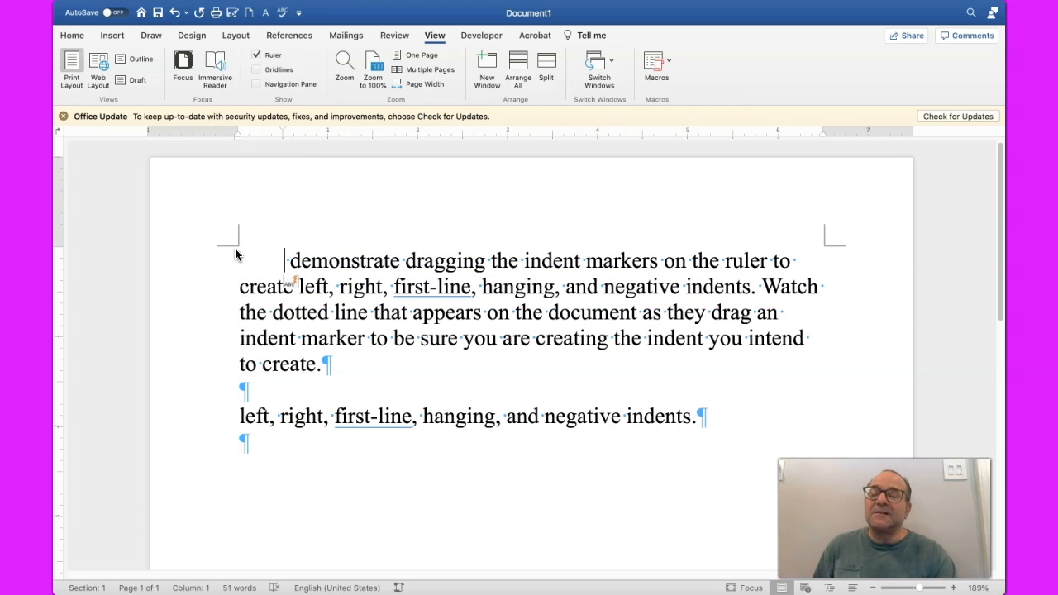
pyautogui.click(286, 261)
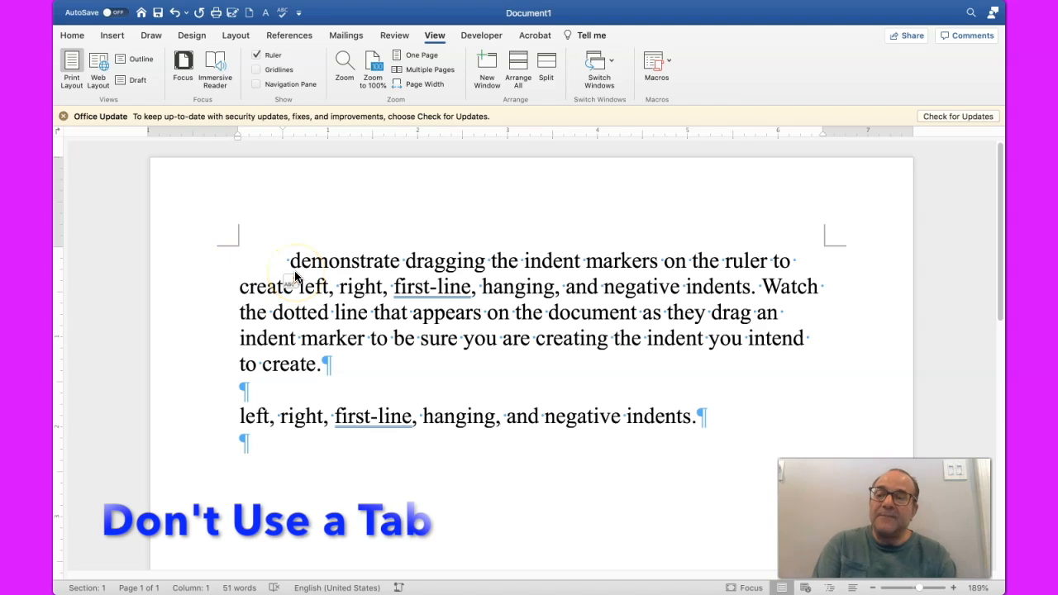
pyautogui.press('super+z')
pyautogui.click(240, 256)
pyautogui.press('super+z')
pyautogui.click(233, 259)
# Step: Give the first paragraph a 0.5-inch first-line indent and reset it to the left margin on the ruler, twice
pyautogui.click(239, 261)
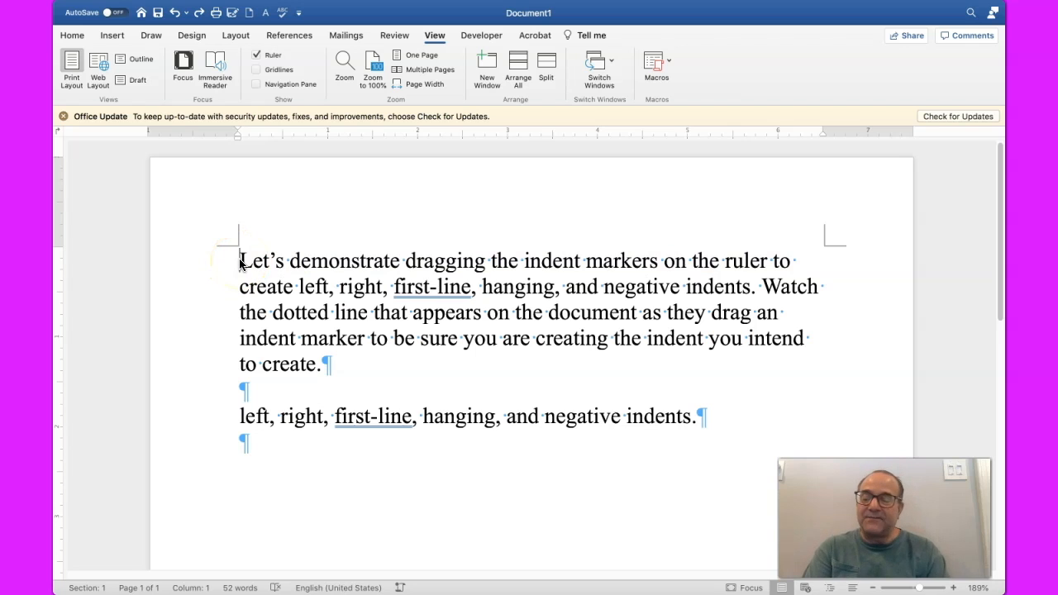
pyautogui.press('Tab')
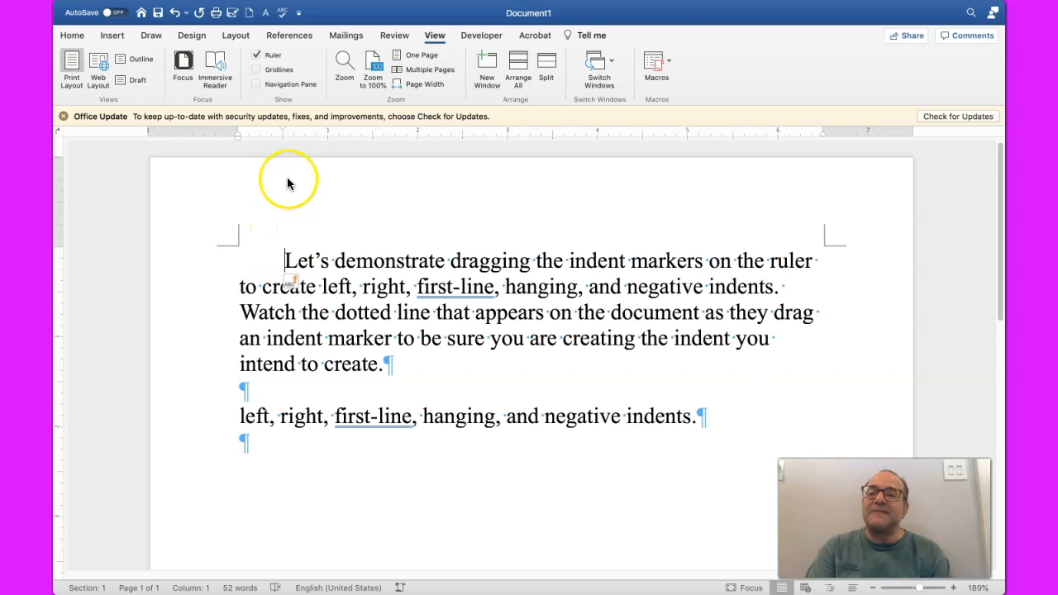
pyautogui.moveTo(282, 132); pyautogui.dragTo(237, 130)
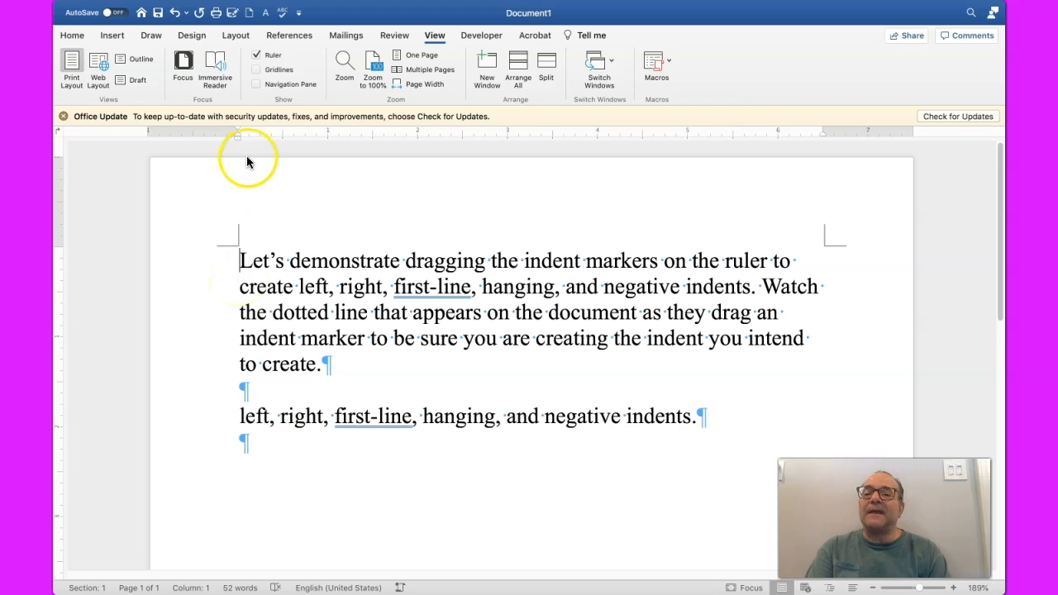
pyautogui.moveTo(237, 139)
pyautogui.mouseDown()
pyautogui.moveTo(278, 144)
pyautogui.moveTo(238, 152)
pyautogui.mouseUp()
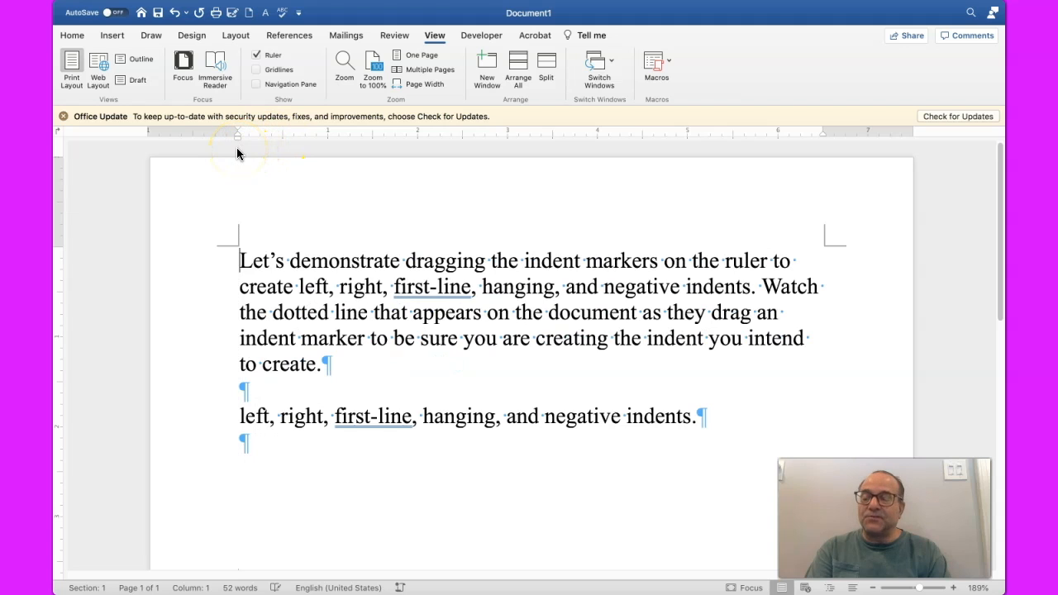
pyautogui.press('Tab')
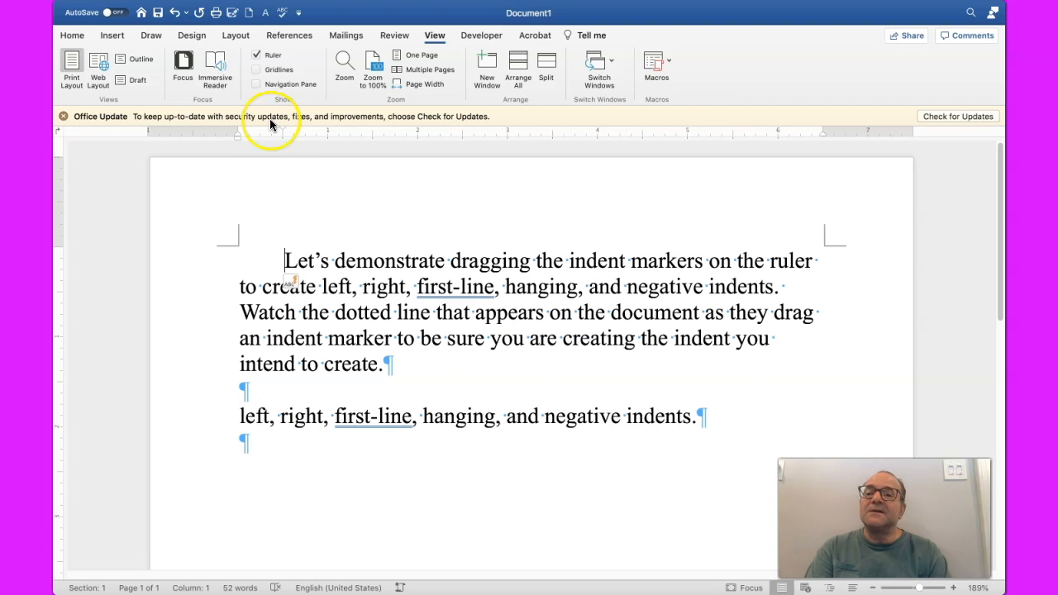
pyautogui.moveTo(279, 128); pyautogui.dragTo(238, 132)
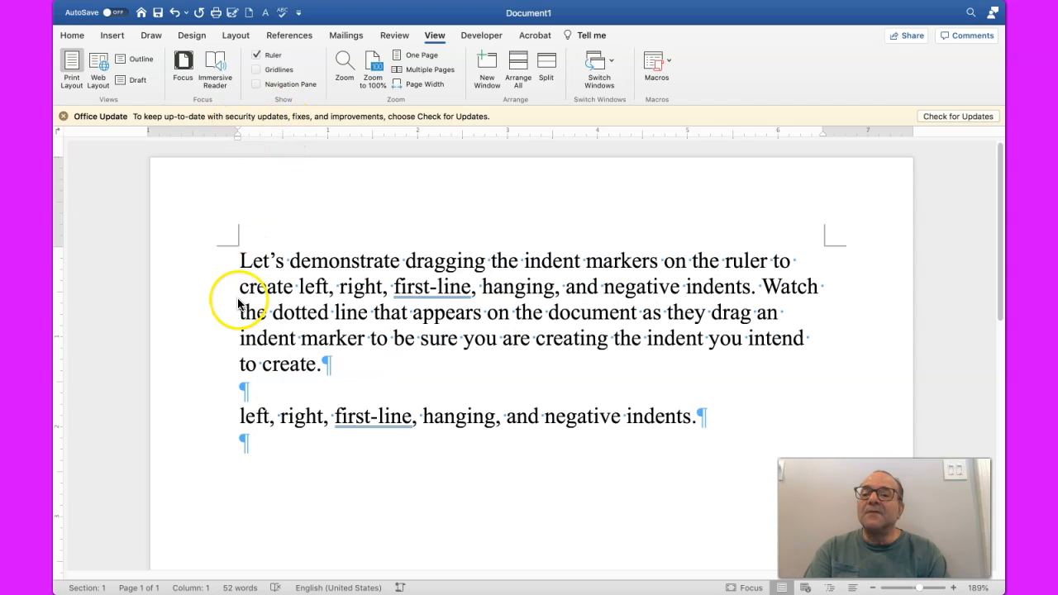
# Step: Indent the whole first paragraph 1.5 inches from the left margin in three increments
pyautogui.doubleClick(187, 311)
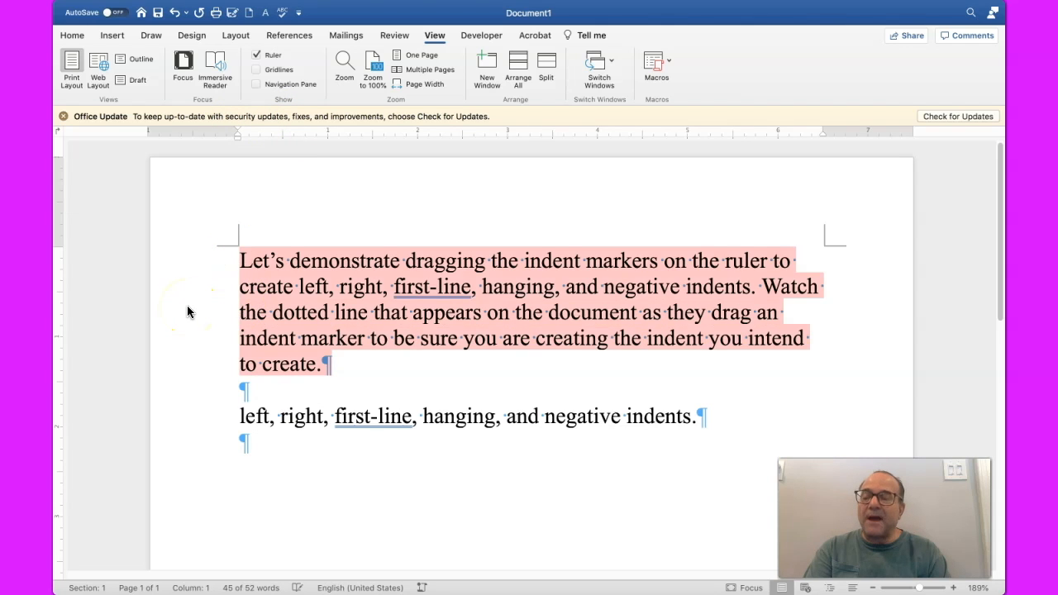
pyautogui.hotkey('ctrl', 'shift', 'm')
pyautogui.hotkey('ctrl', 'shift', 'm')
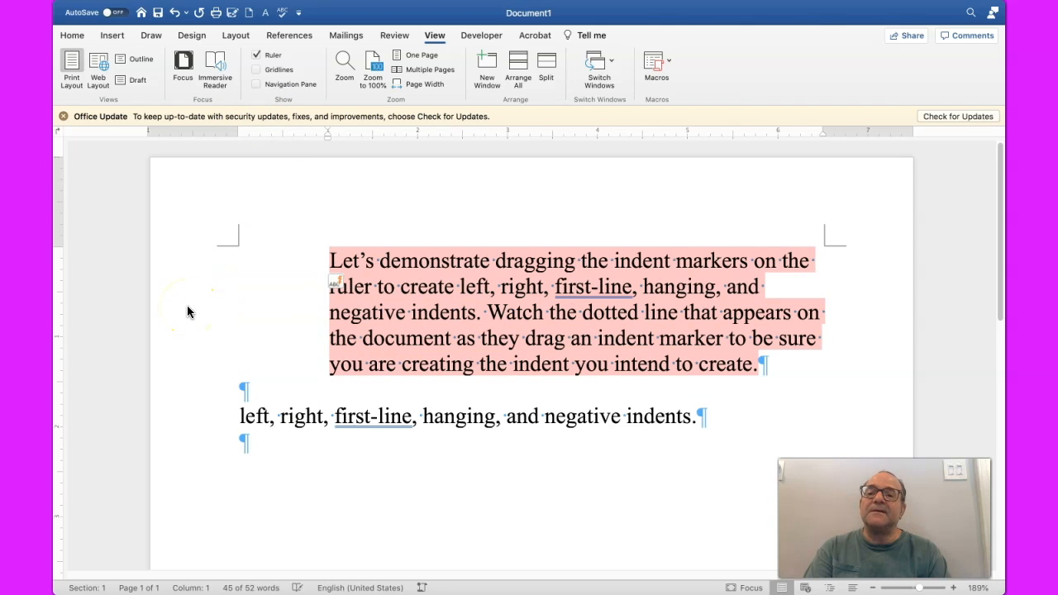
pyautogui.hotkey('ctrl', 'shift', 'm')
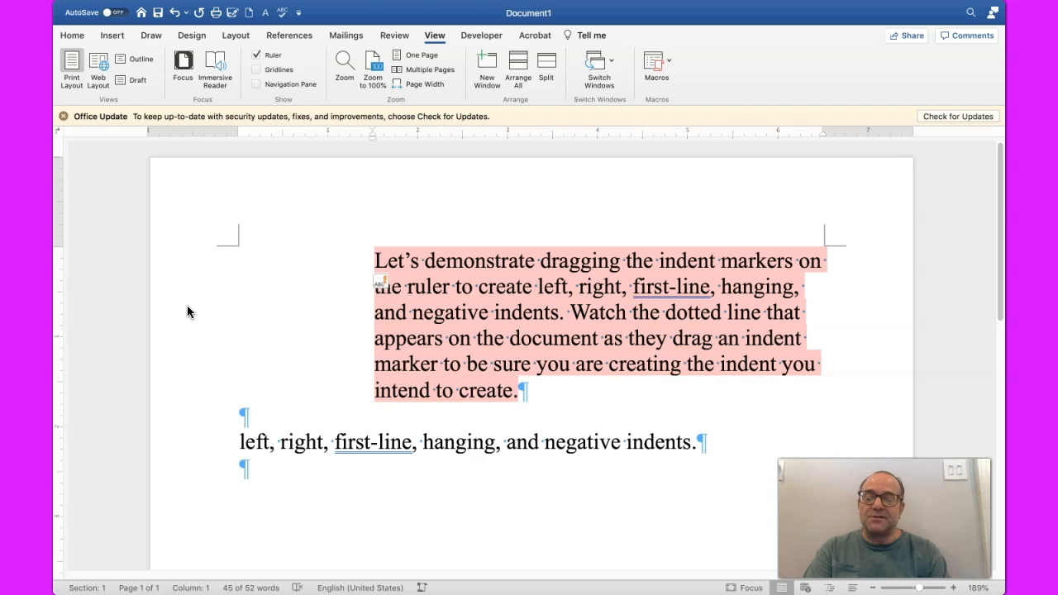
# Step: Undo the three left indent increases on the first paragraph
pyautogui.press('super+z')
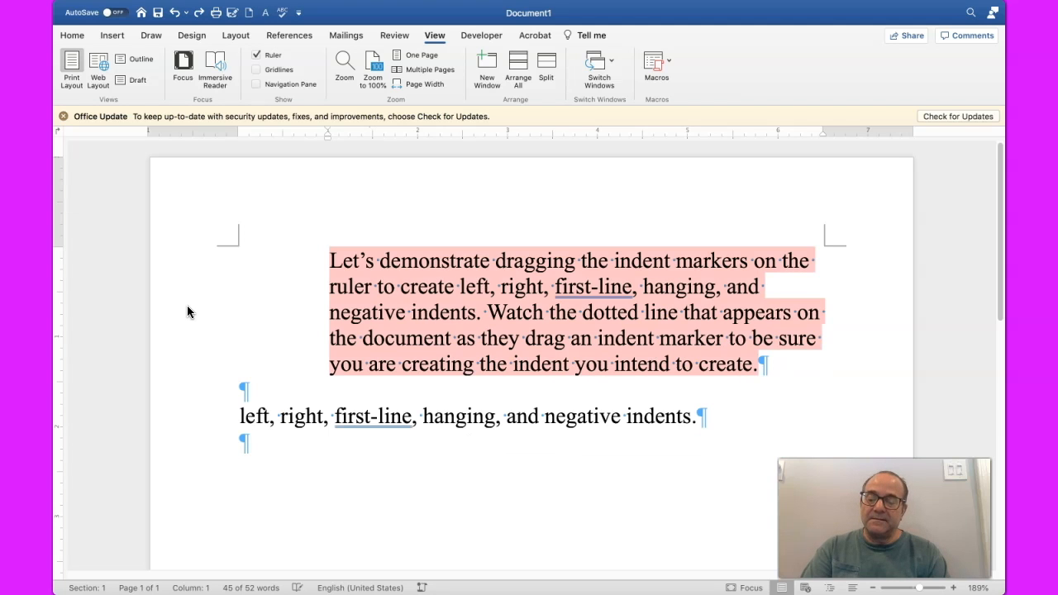
pyautogui.press('super+z')
pyautogui.press('super+z')
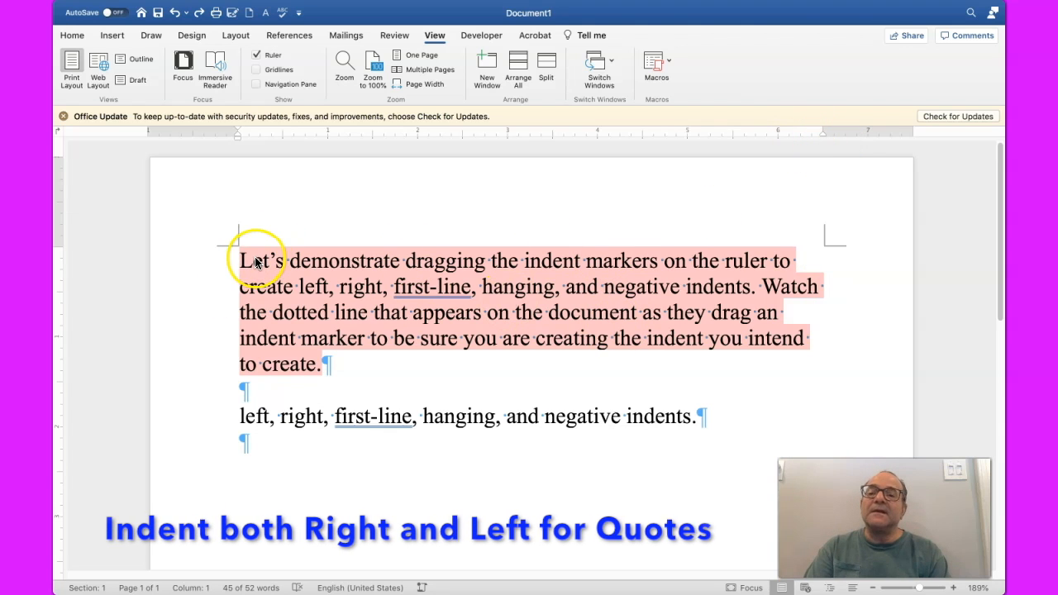
# Step: Indent the first paragraph 0.5 inch from both the left and right margins and italicize its text
pyautogui.moveTo(237, 138); pyautogui.dragTo(280, 144)
pyautogui.moveTo(819, 133); pyautogui.dragTo(777, 141)
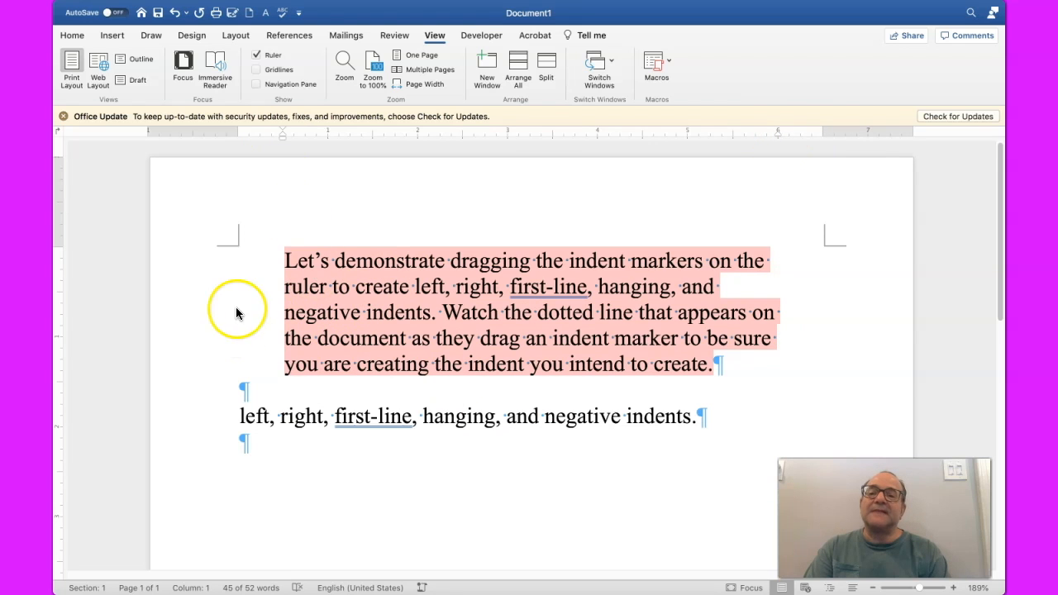
pyautogui.click(72, 35)
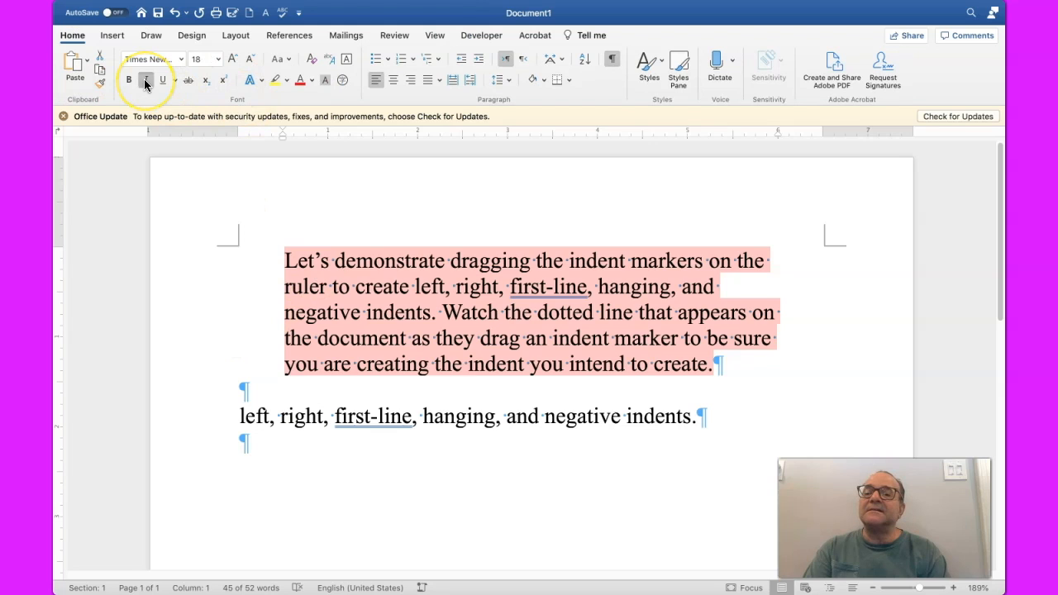
pyautogui.click(146, 80)
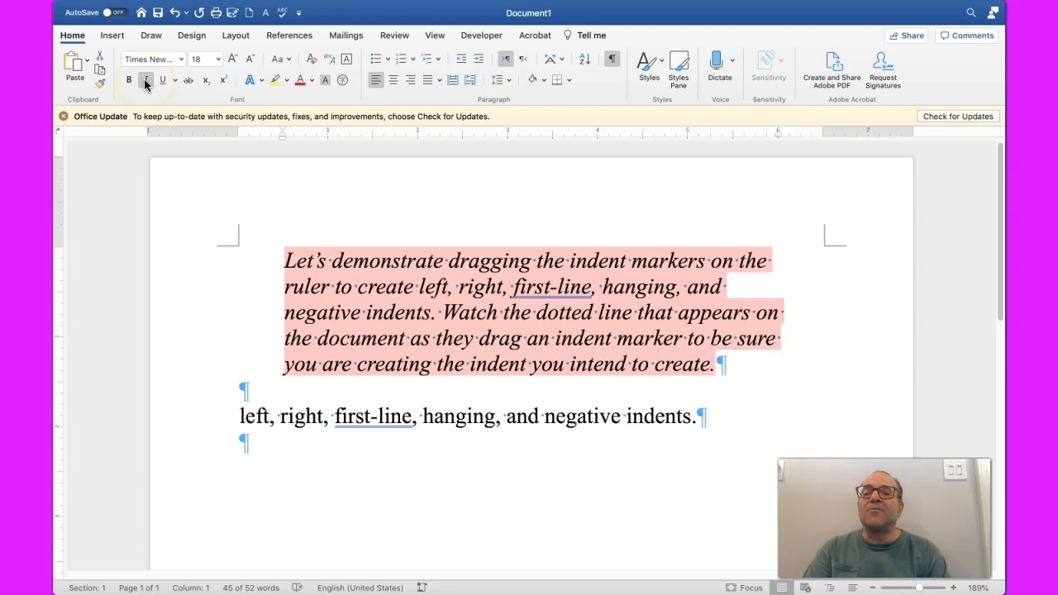
# Step: Enclose the indented first paragraph in opening and closing quotation marks
pyautogui.click(289, 261)
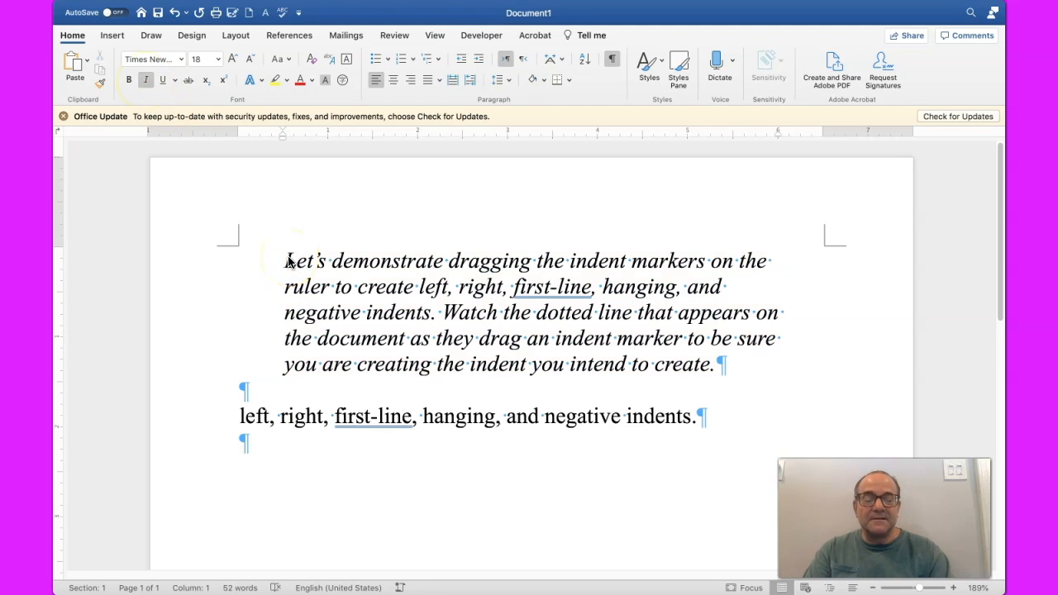
pyautogui.write('“')
pyautogui.click(717, 366)
pyautogui.write('”')
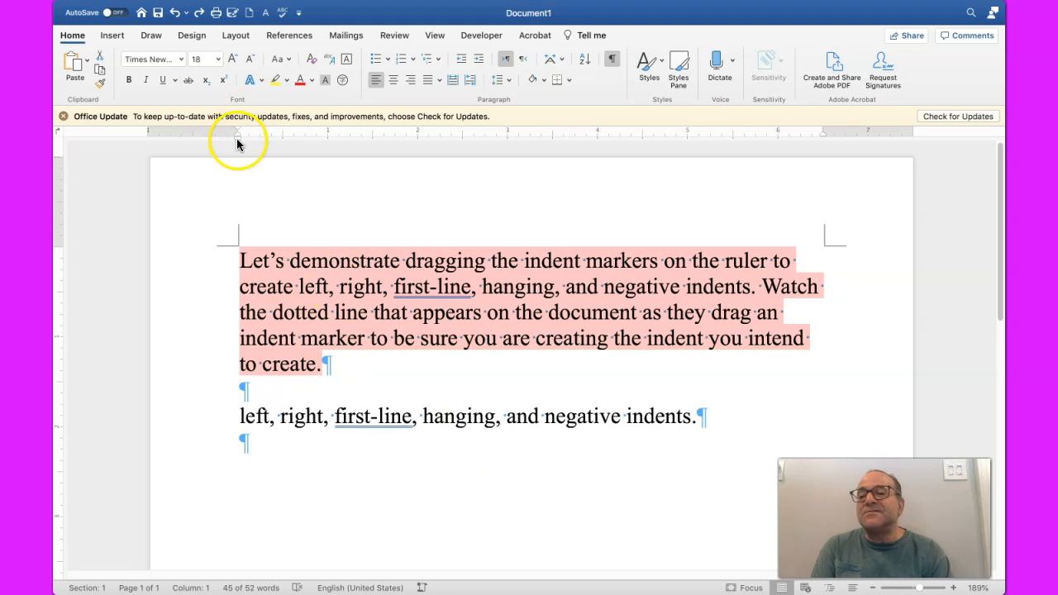
# Step: Move the first paragraph's first-line indent about 0.75 inch outside the left margin and return it to the margin
pyautogui.moveTo(238, 128); pyautogui.dragTo(173, 131)
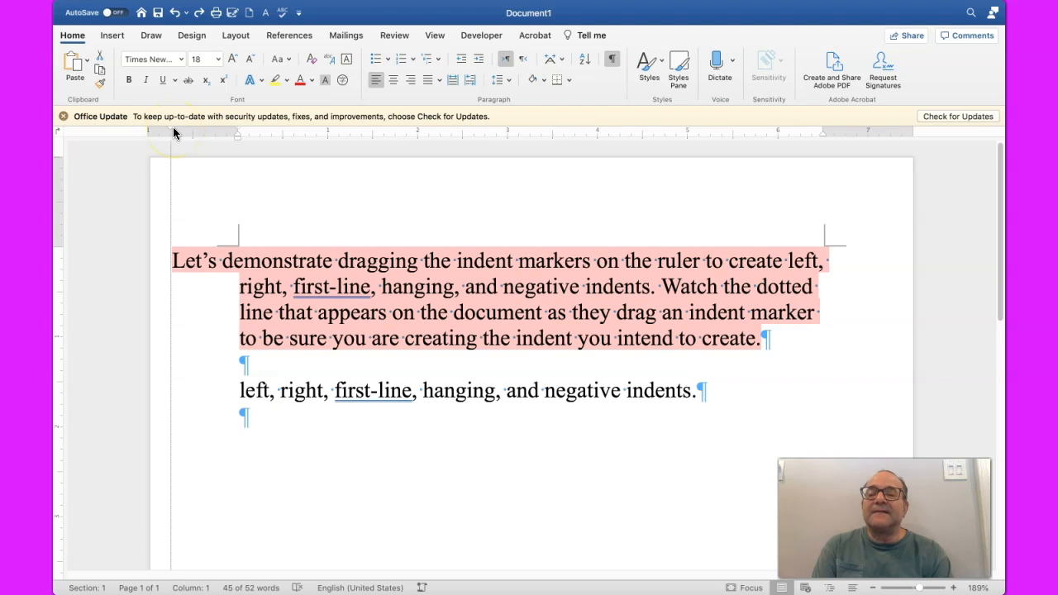
pyautogui.moveTo(173, 130); pyautogui.dragTo(240, 137)
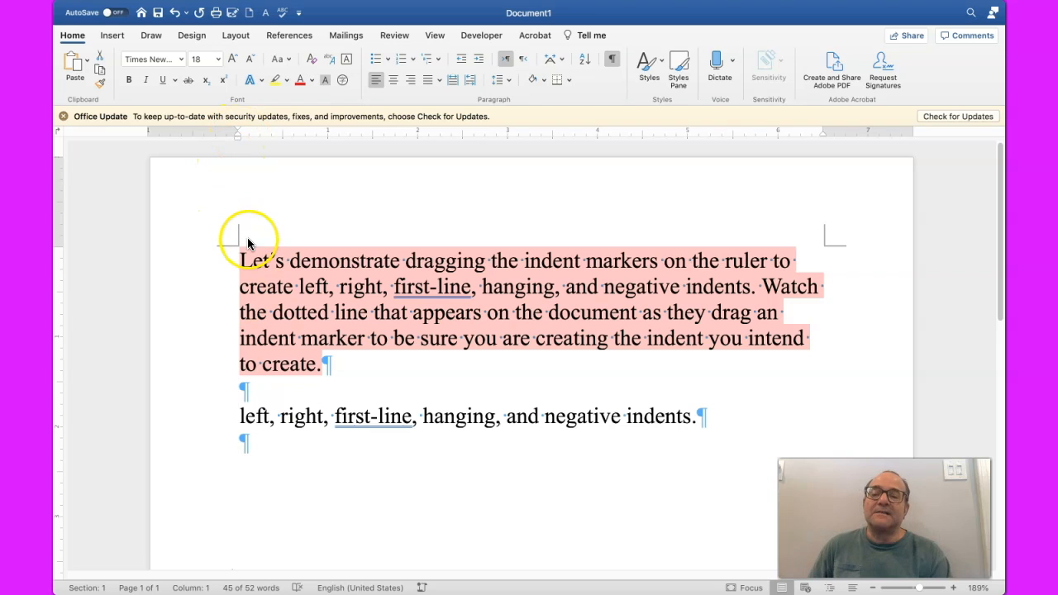
# Step: Give the whole first paragraph a negative indent by moving its left indent marker outward into the left margin
pyautogui.moveTo(234, 138)
pyautogui.mouseDown()
pyautogui.moveTo(191, 148)
pyautogui.moveTo(206, 146)
pyautogui.mouseUp()
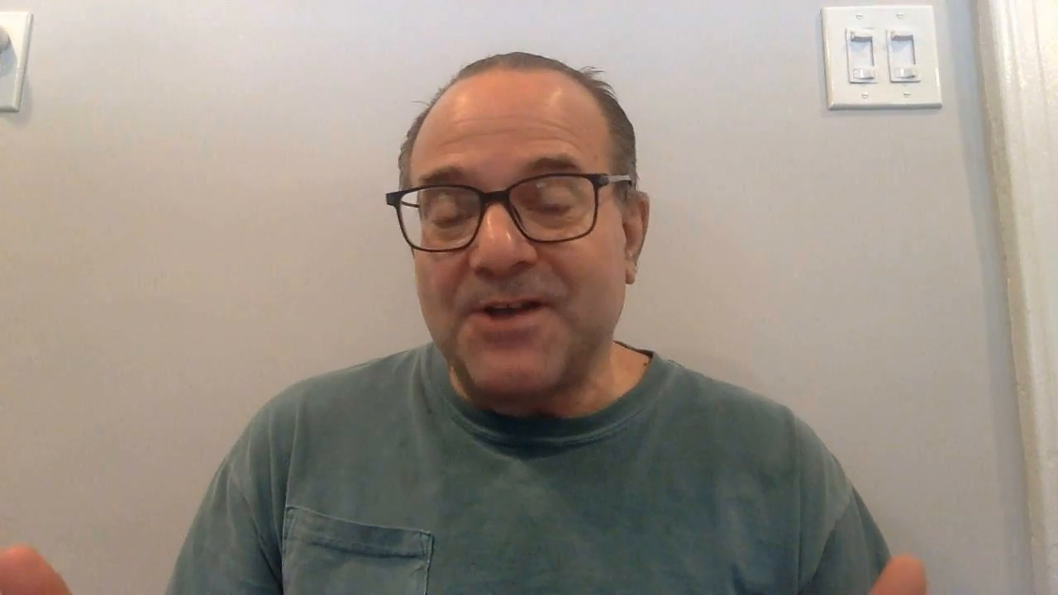